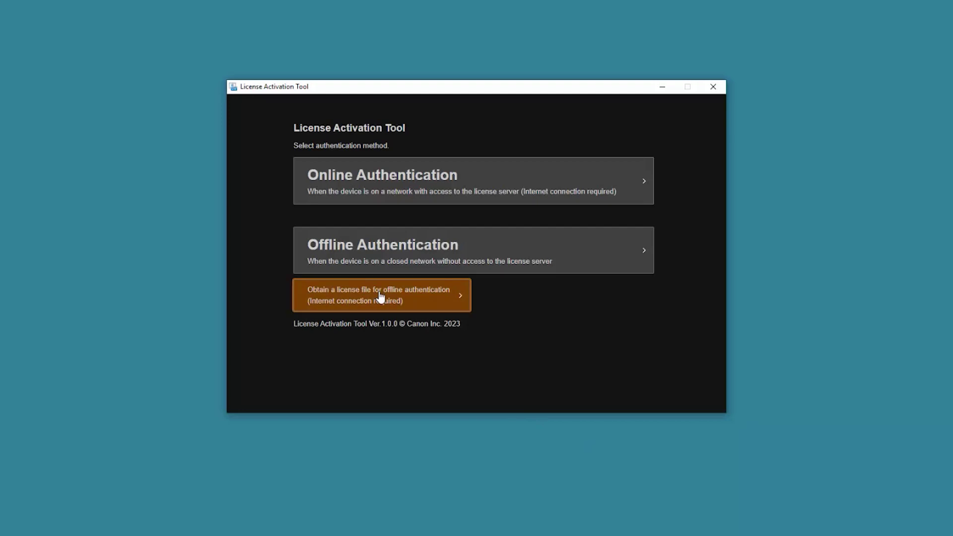
pyautogui.click(380, 297)
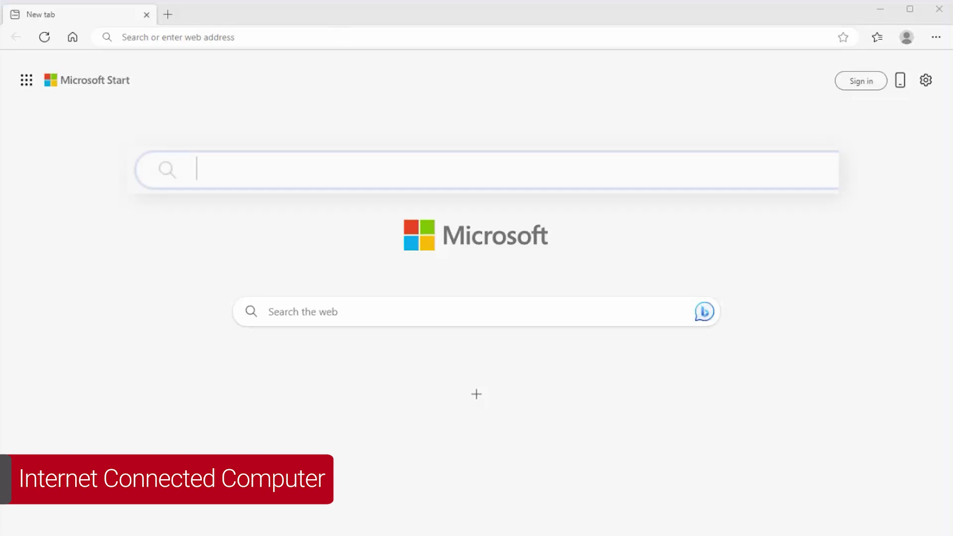
# Switch to a web browser and open the Canon support page at usa.canon.com/support.
pyautogui.write('usa.ca')
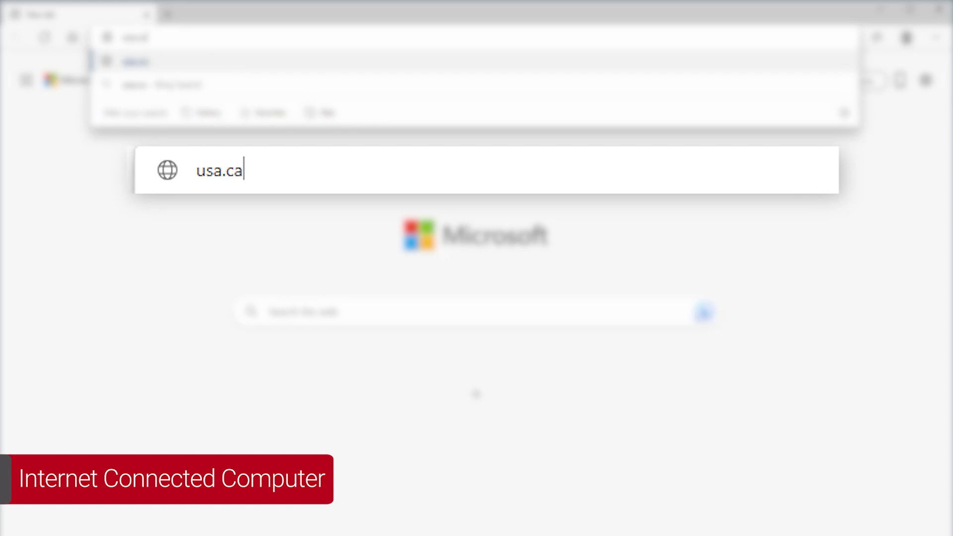
pyautogui.write('non.com/support')
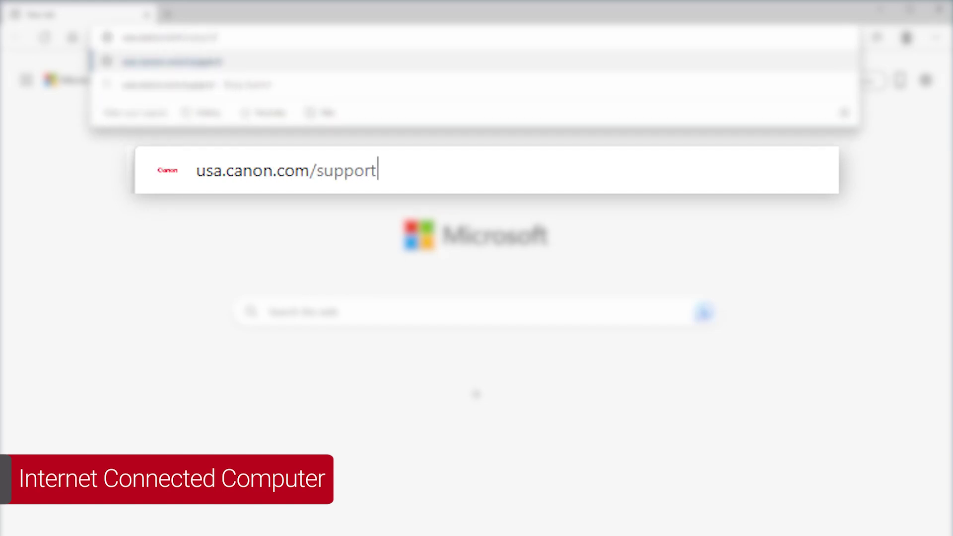
pyautogui.press('Return')
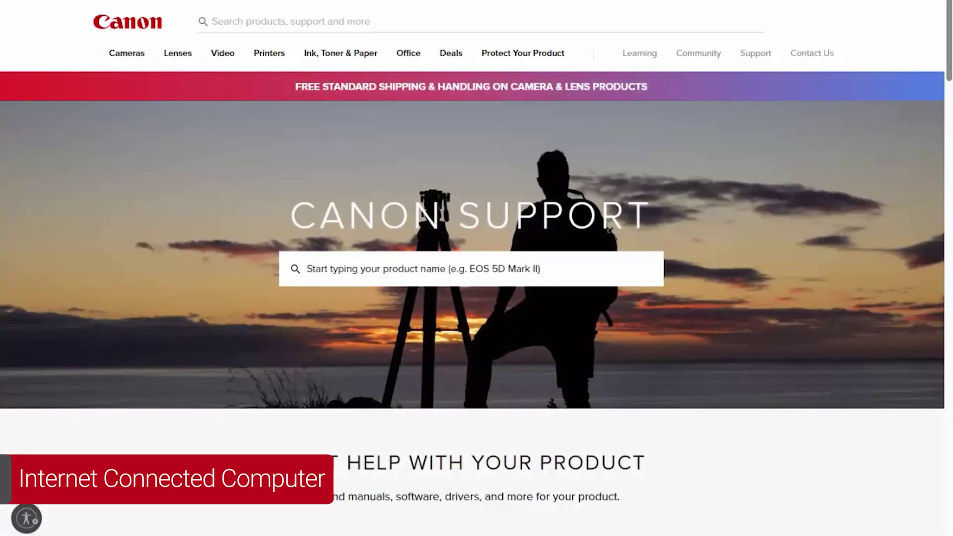
# Find the CR-N500 product support page and show its Software & Drivers downloads.
pyautogui.click(405, 269)
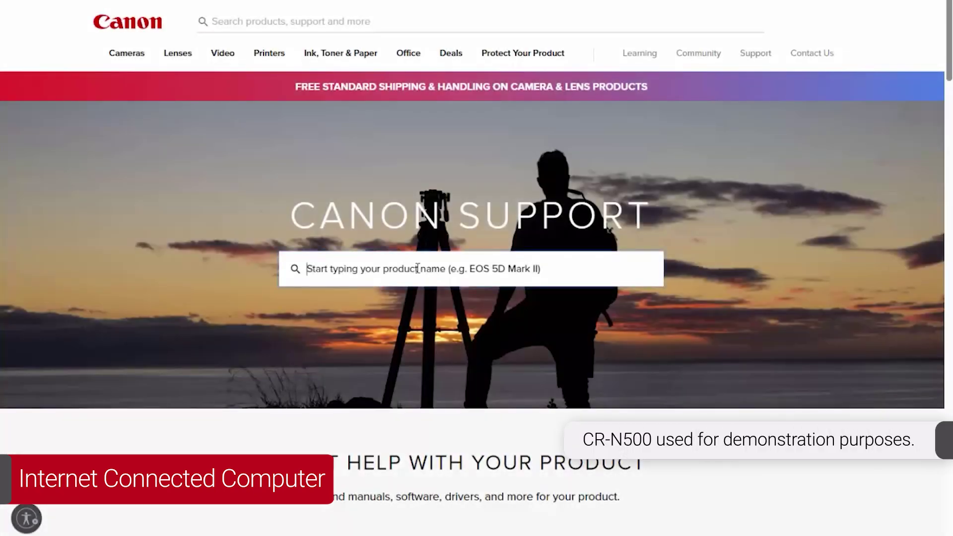
pyautogui.write('CR-')
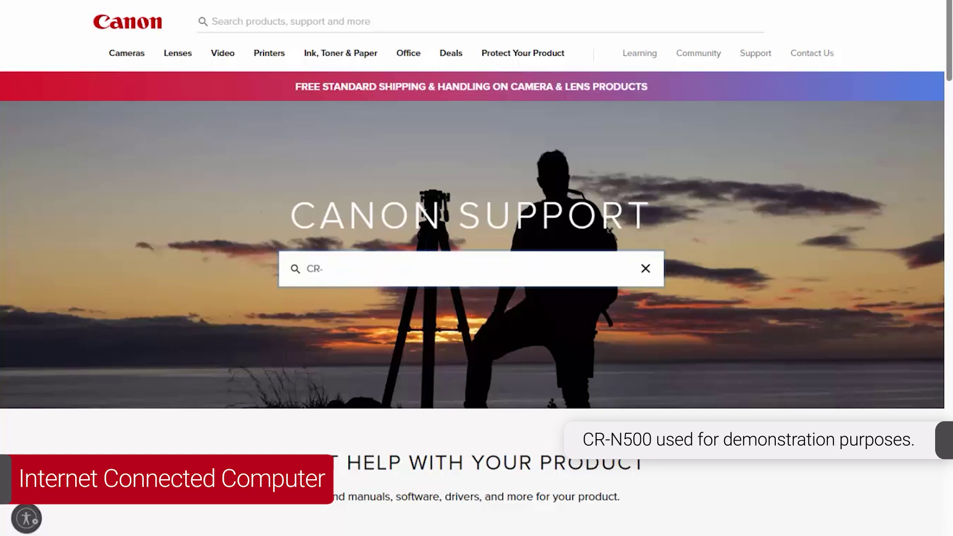
pyautogui.write('N500')
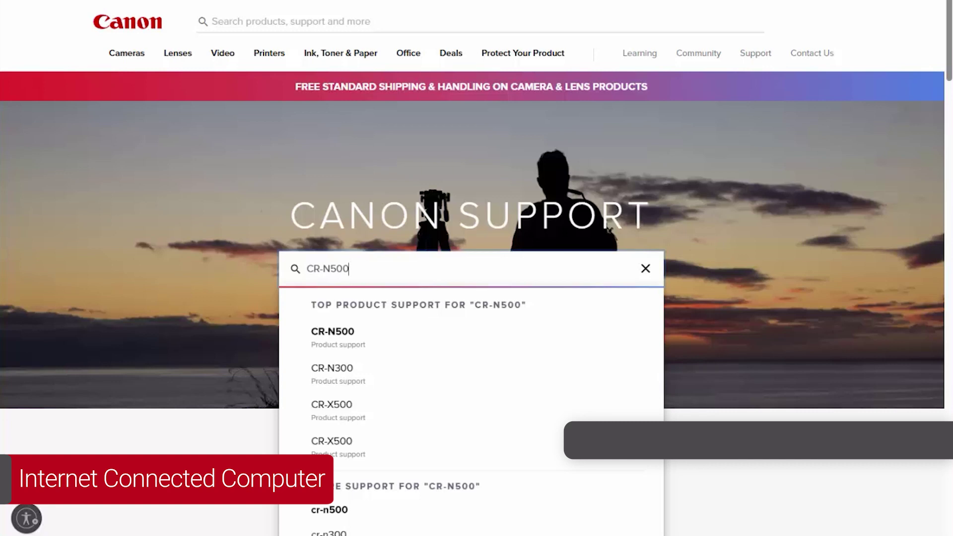
pyautogui.click(328, 334)
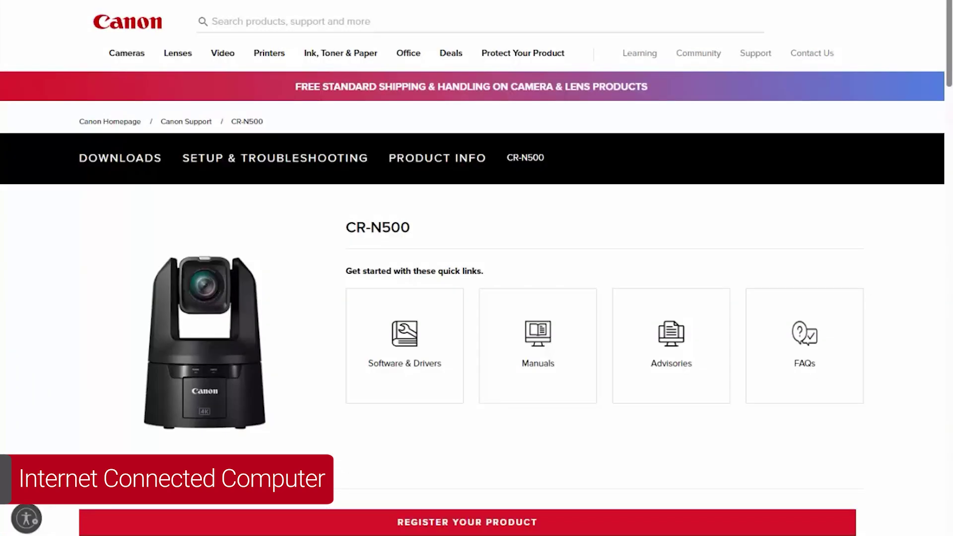
pyautogui.click(426, 382)
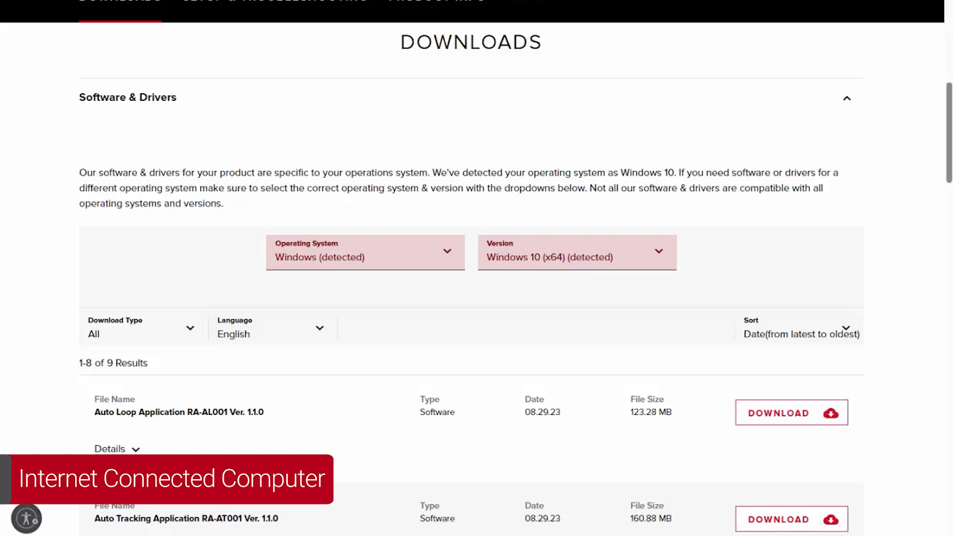
# Download Auto Tracking Application RA-AT001 Ver. 1.1.0, saving autotracking-raat001-v010100-1.zip to the Desktop, and dismiss the download instructions.
pyautogui.scroll(-6, 471, 288)
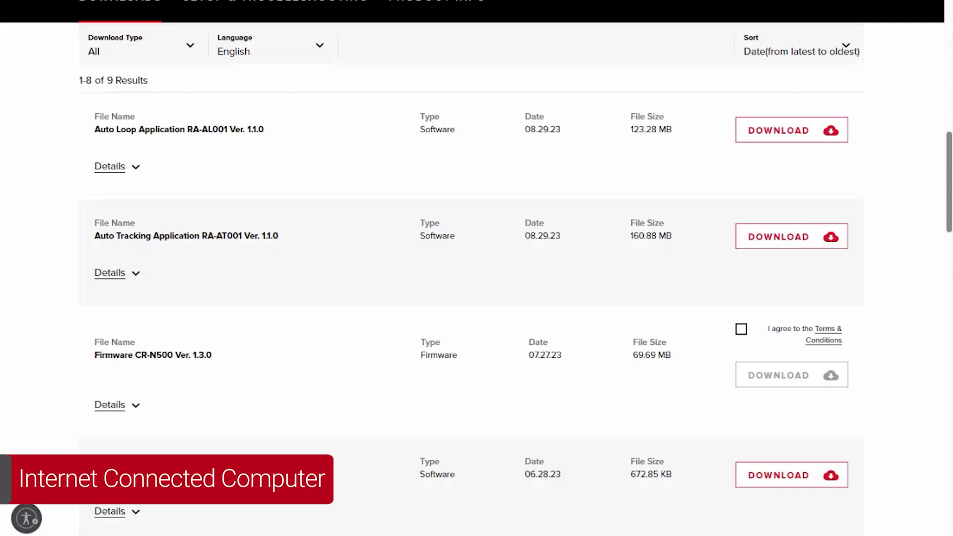
pyautogui.click(786, 240)
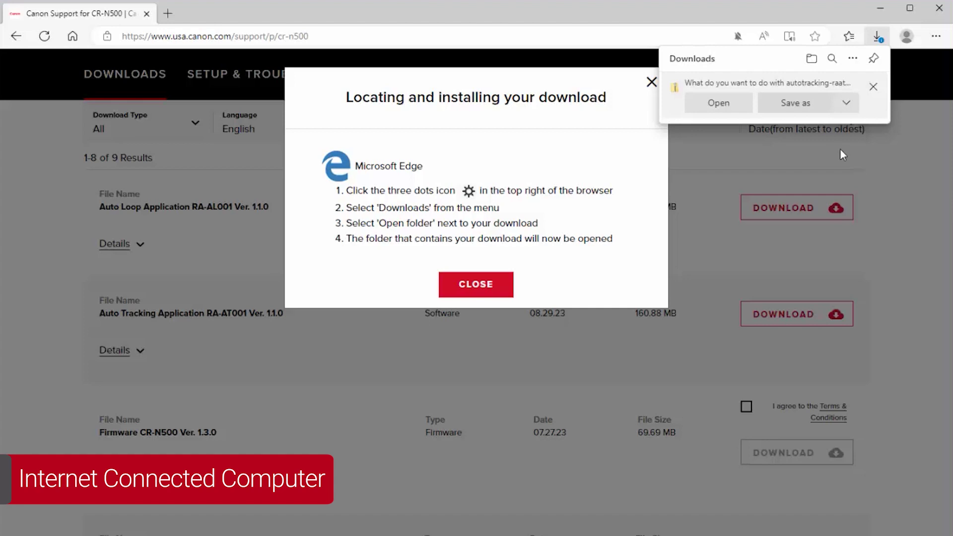
pyautogui.click(796, 102)
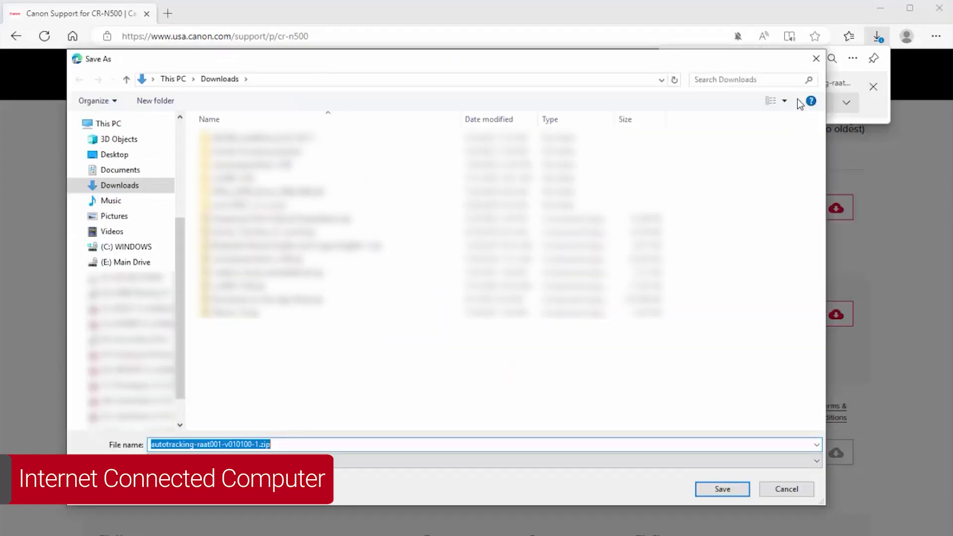
pyautogui.click(114, 156)
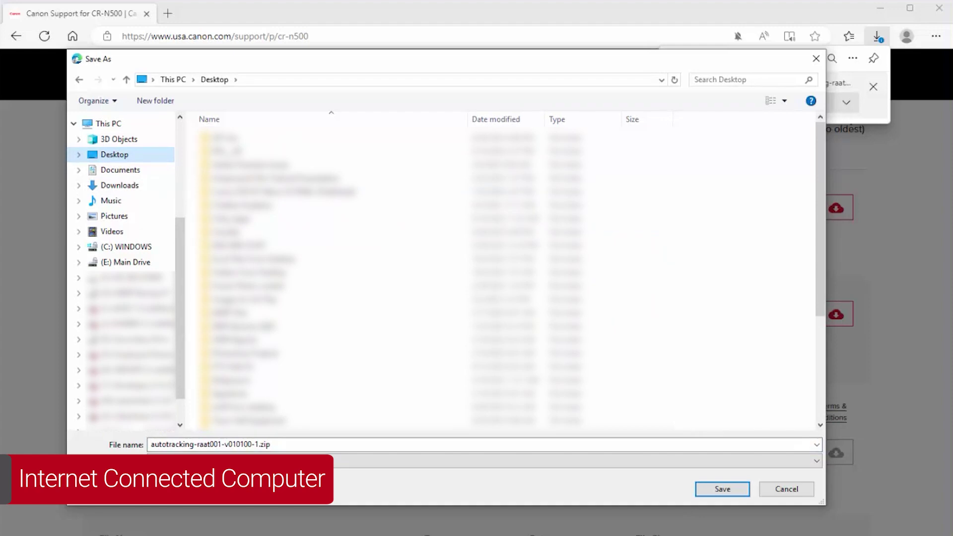
pyautogui.click(722, 489)
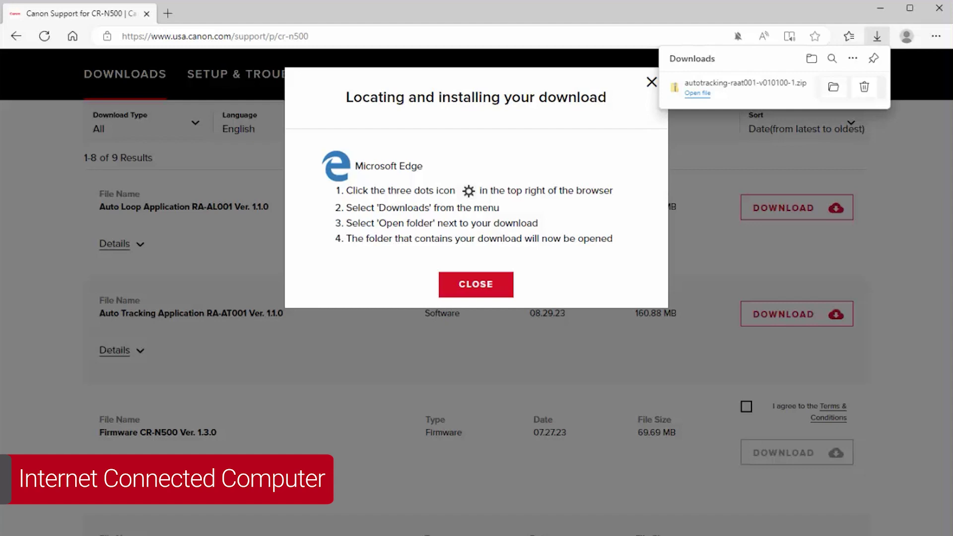
pyautogui.click(477, 286)
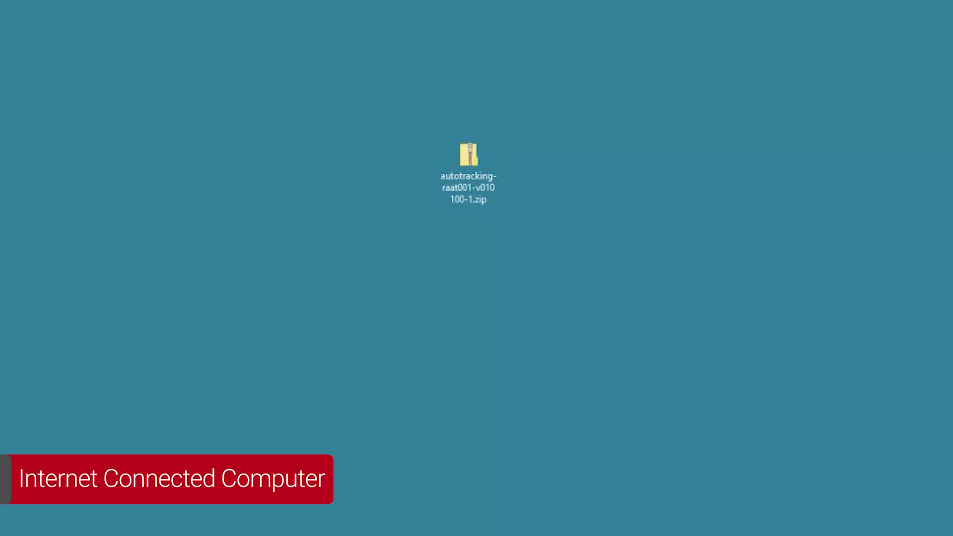
# Extract autotracking-raat001-v010100-1.zip on the desktop into the proposed folder of the same name.
pyautogui.rightClick(469, 155)
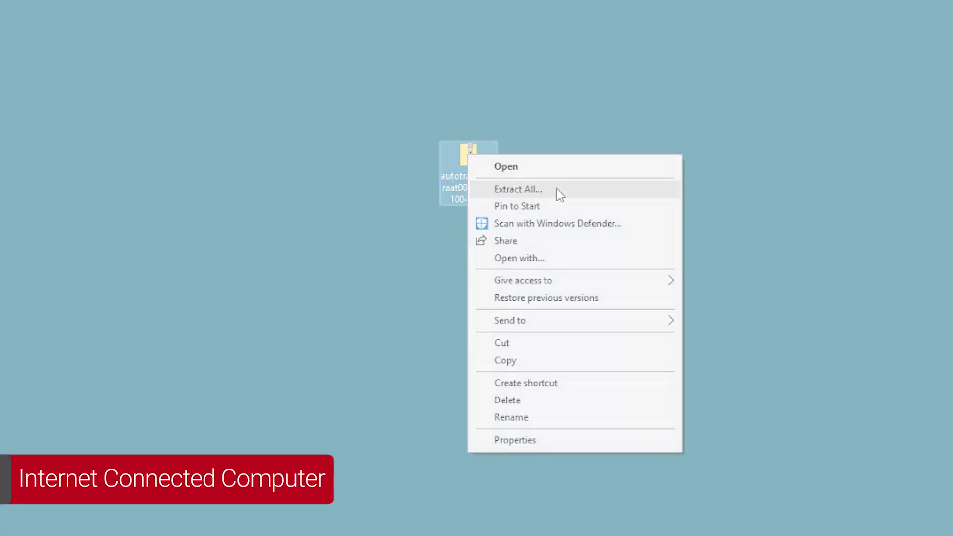
pyautogui.click(557, 190)
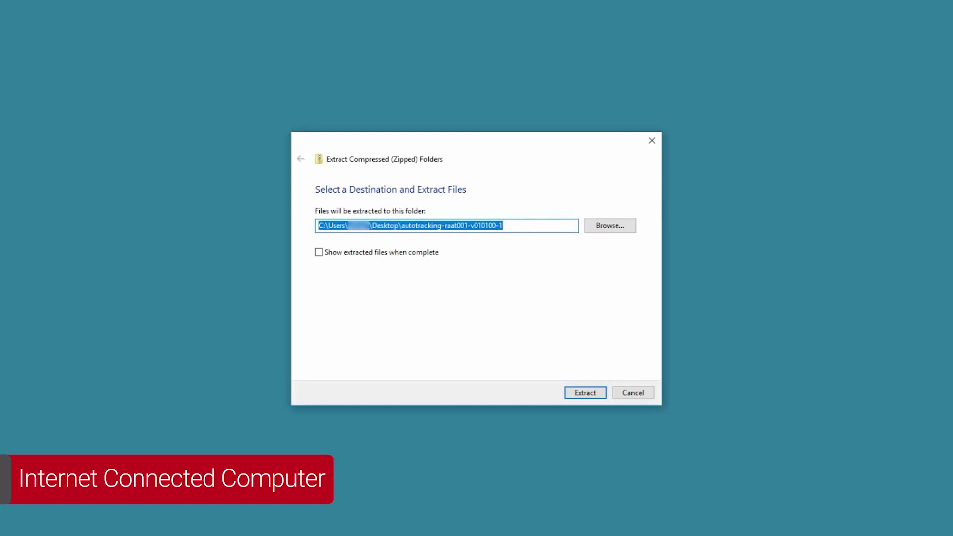
pyautogui.press('Tab')
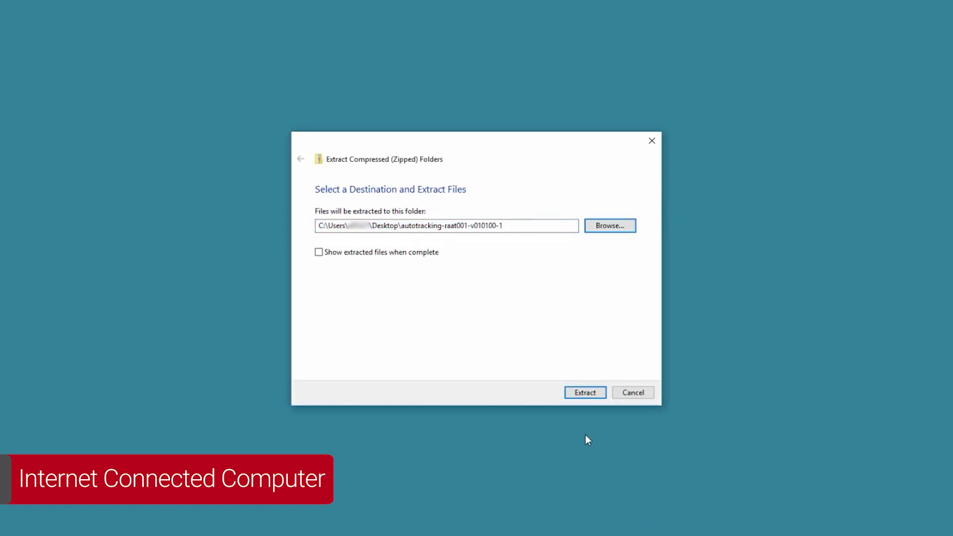
pyautogui.click(585, 392)
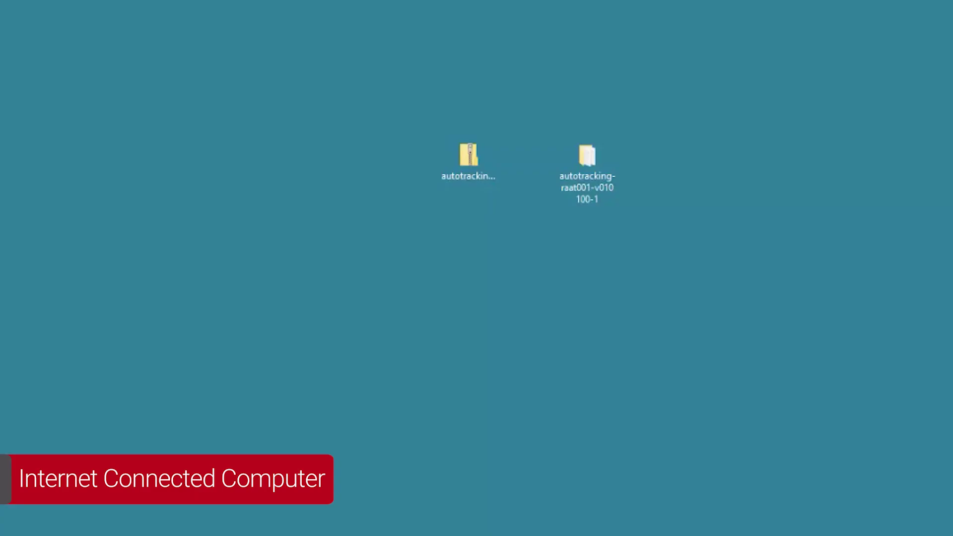
# Copy the extracted autotracking-raat001-v010100-1 folder from the desktop to the (L:) USB Drive.
pyautogui.rightClick(585, 155)
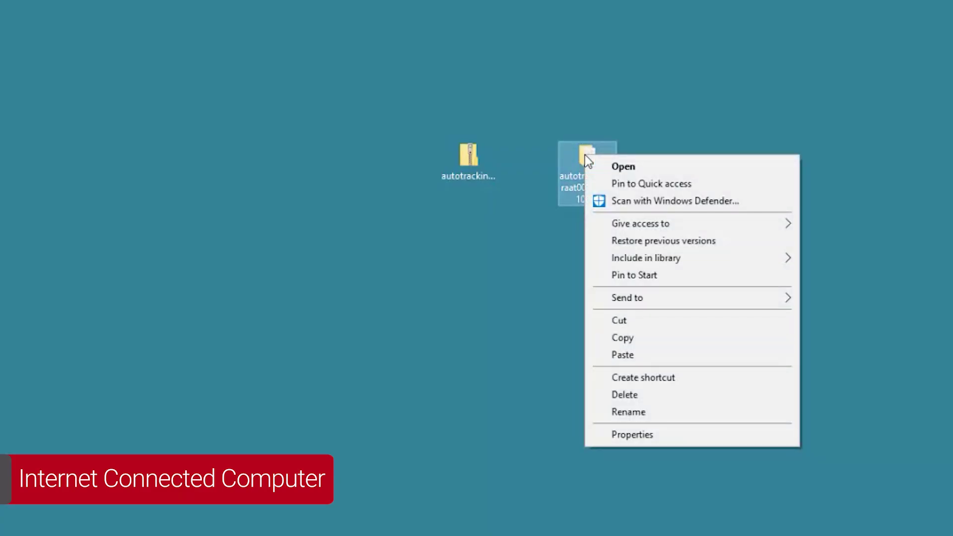
pyautogui.click(702, 337)
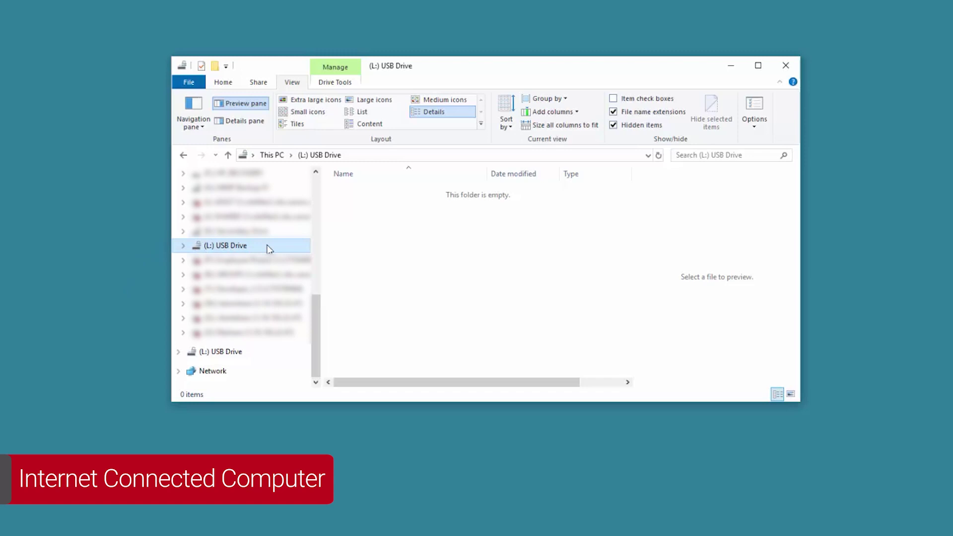
pyautogui.rightClick(422, 215)
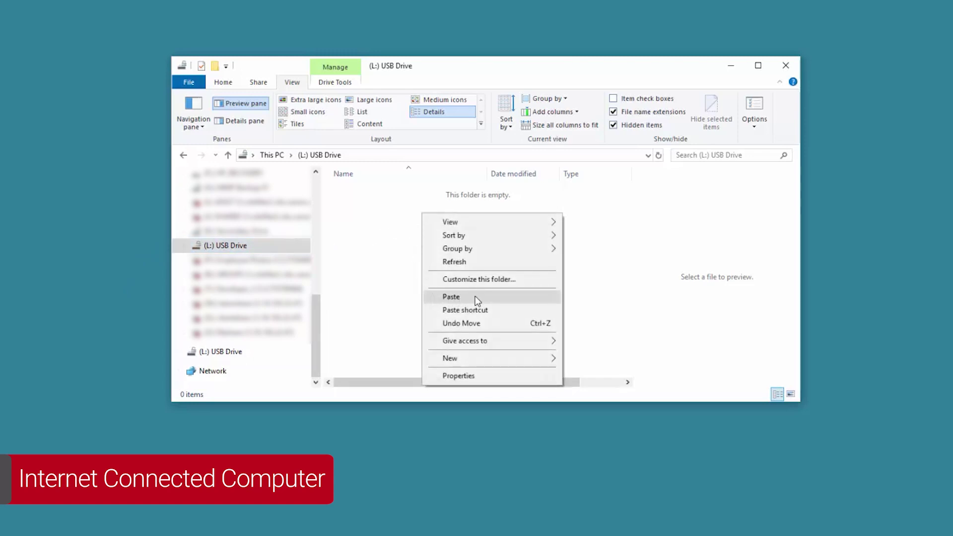
pyautogui.click(513, 295)
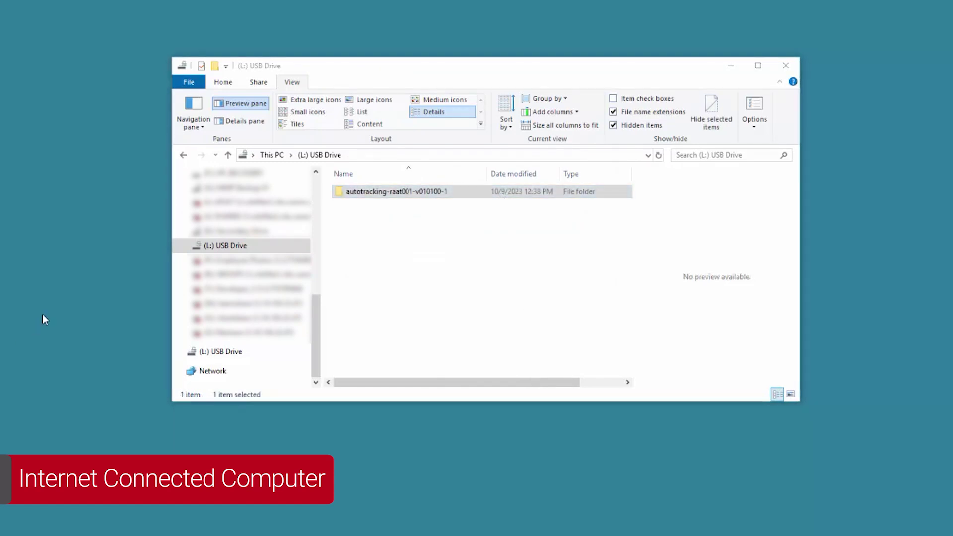
pyautogui.rightClick(254, 244)
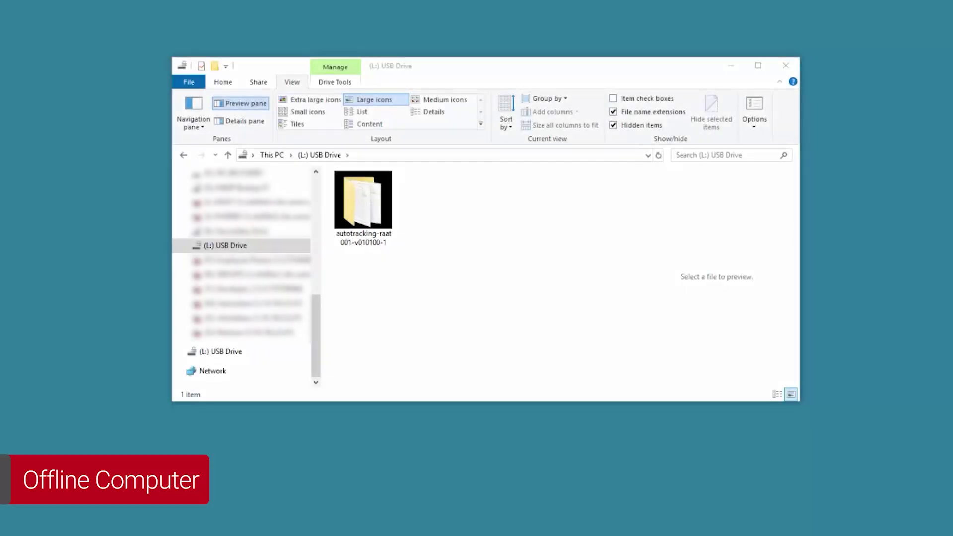
# On the offline computer, copy the autotracking-raat001-v010100-1 folder from the USB Drive to the desktop.
pyautogui.rightClick(373, 199)
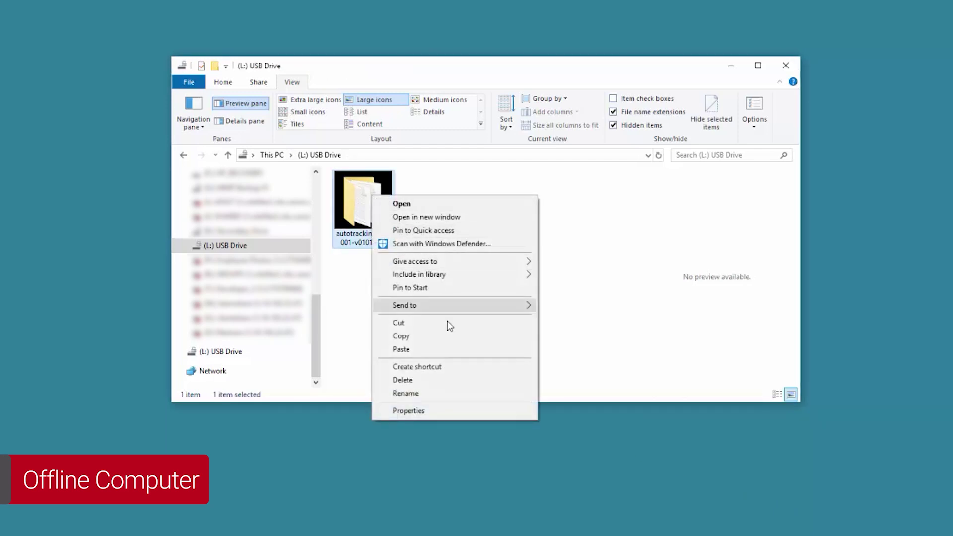
pyautogui.click(452, 336)
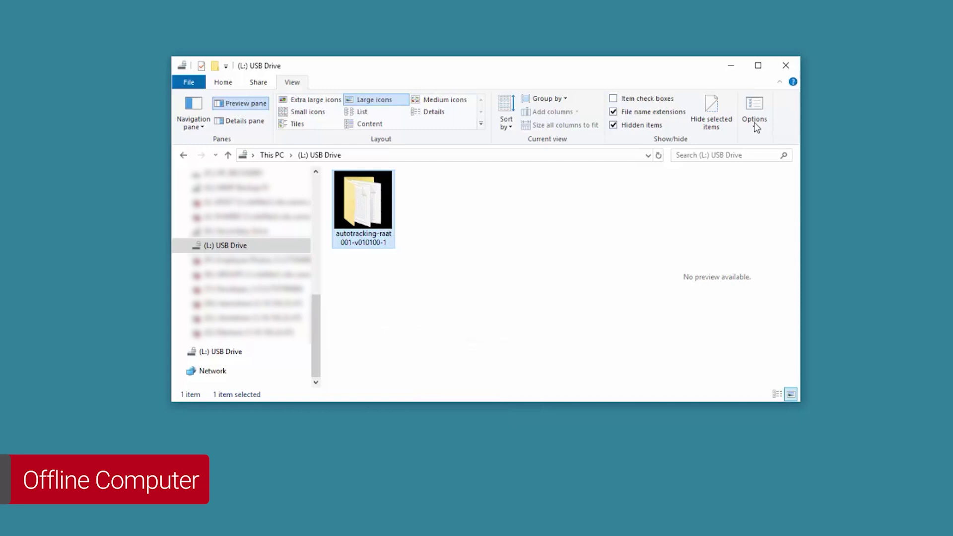
pyautogui.click(734, 67)
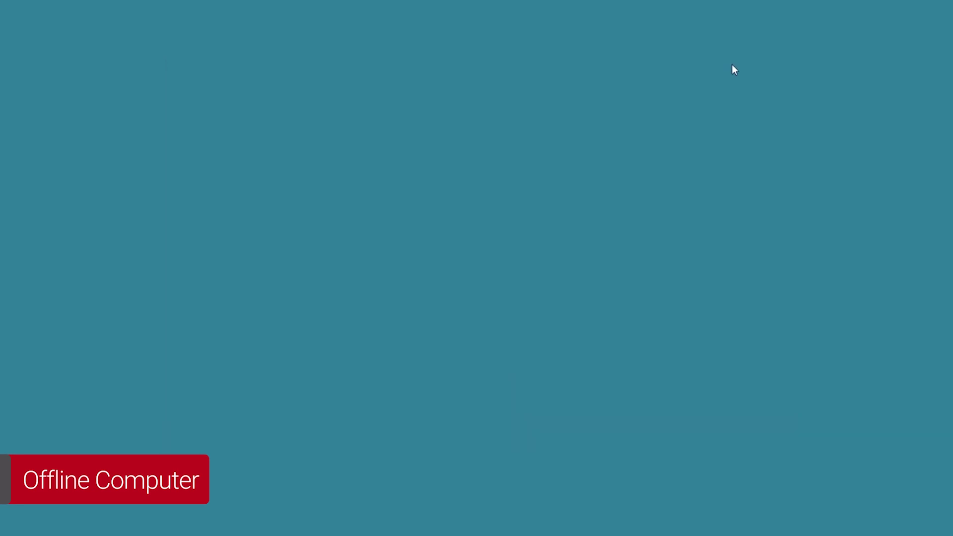
pyautogui.rightClick(583, 183)
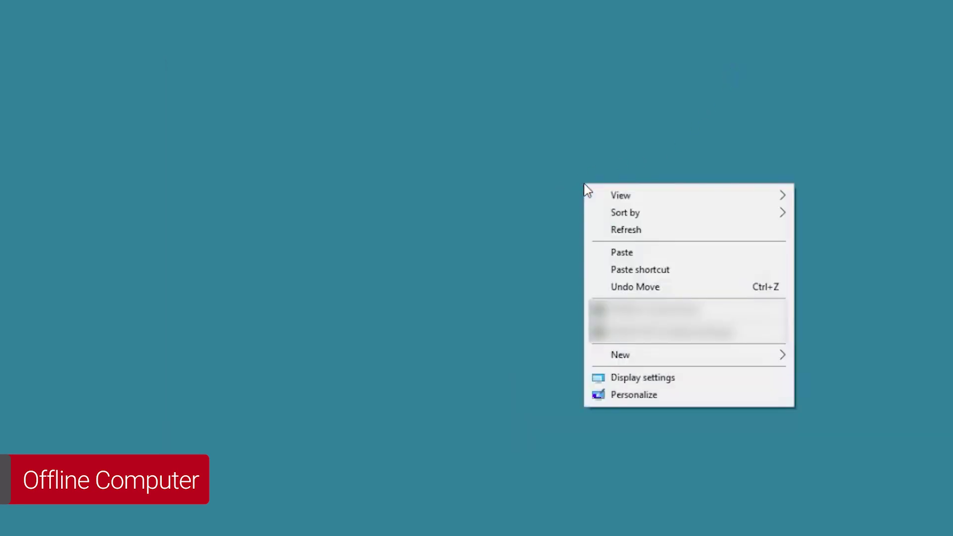
pyautogui.click(622, 252)
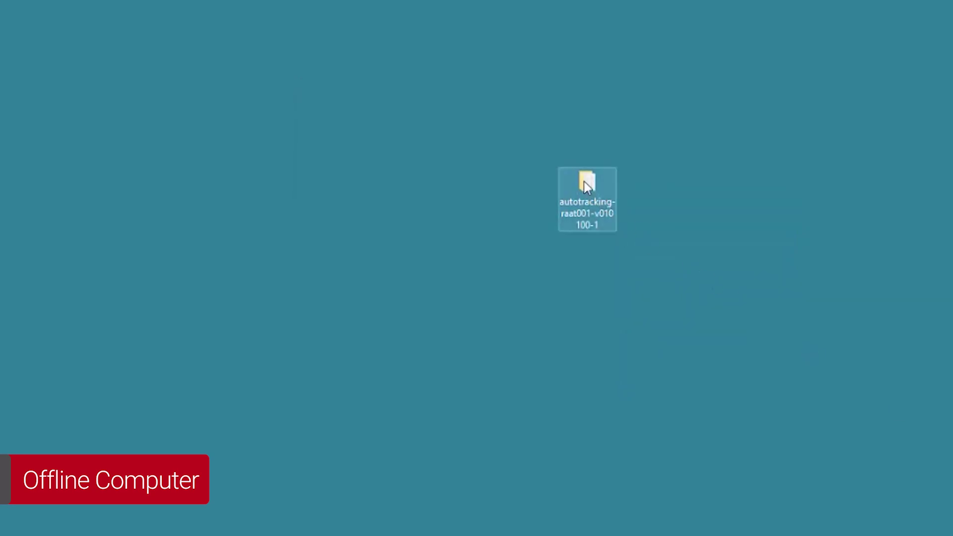
# Launch LicenseActivationTool.exe from the LicenseActivationTool subfolder of the copied desktop folder, allowing the file to open.
pyautogui.doubleClick(586, 182)
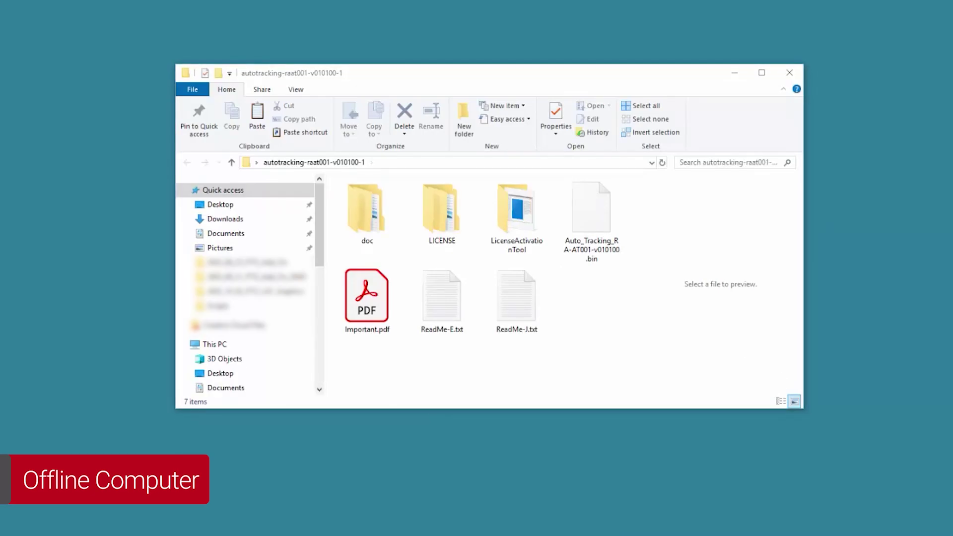
pyautogui.doubleClick(516, 211)
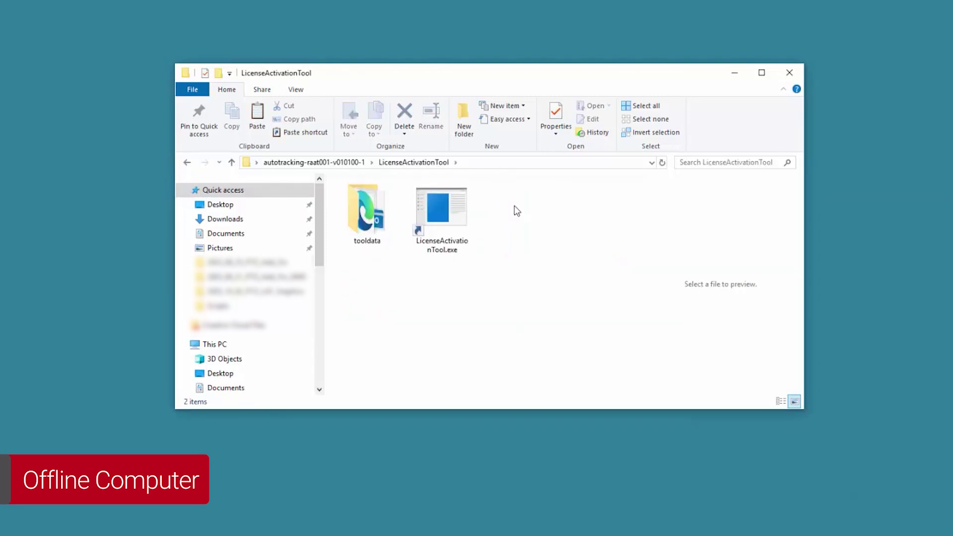
pyautogui.click(443, 208)
pyautogui.doubleClick(442, 207)
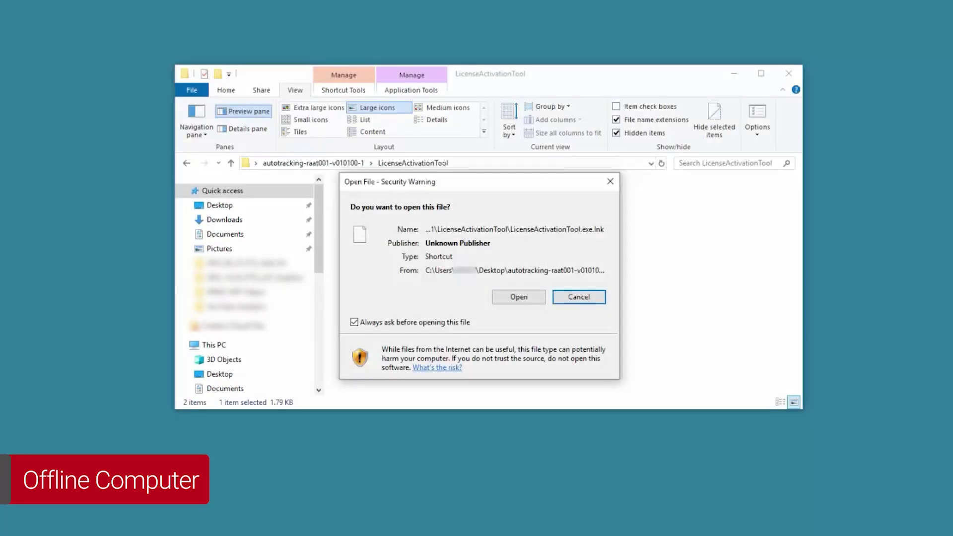
pyautogui.click(518, 298)
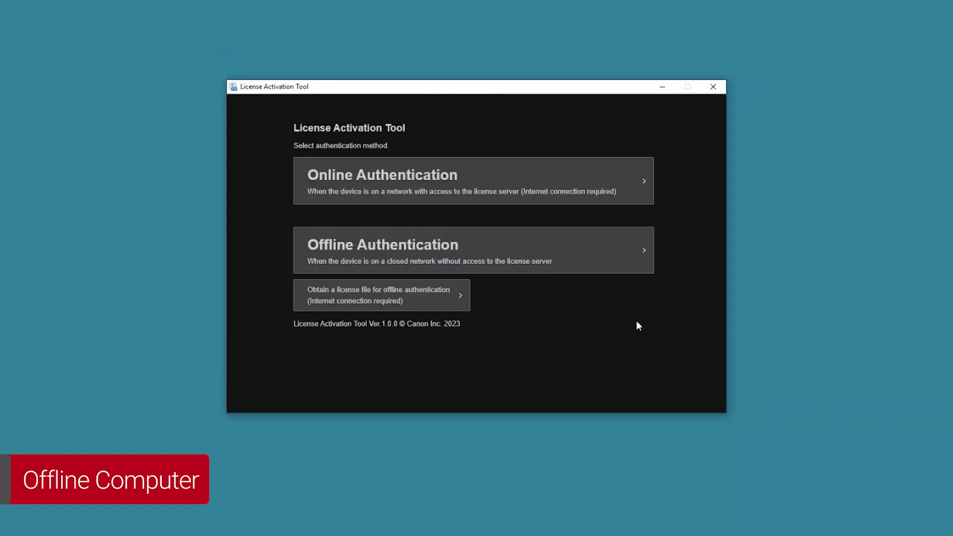
# Connect to the CR-N500 for offline authentication with user name Admin and the camera password, and install Auto Tracking Application RA-AT001.
pyautogui.click(449, 250)
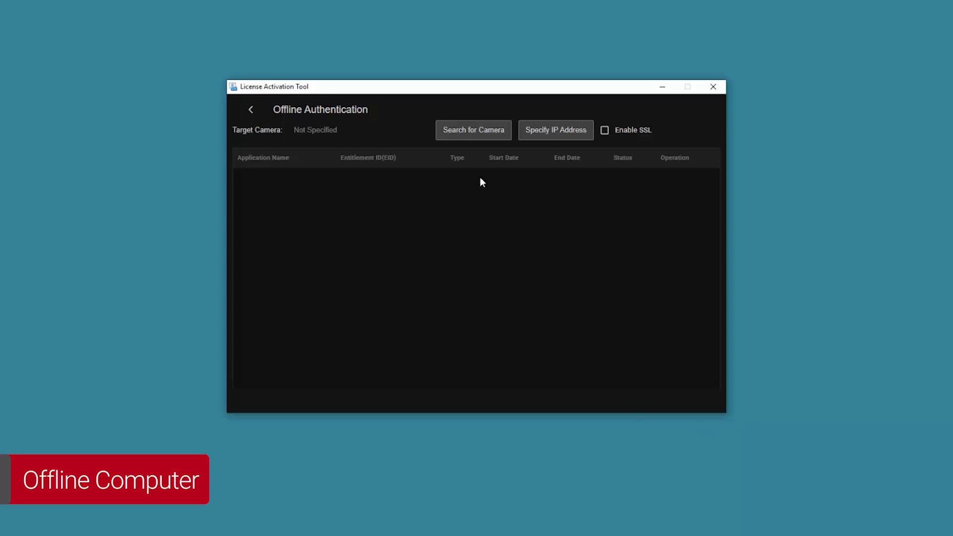
pyautogui.click(475, 132)
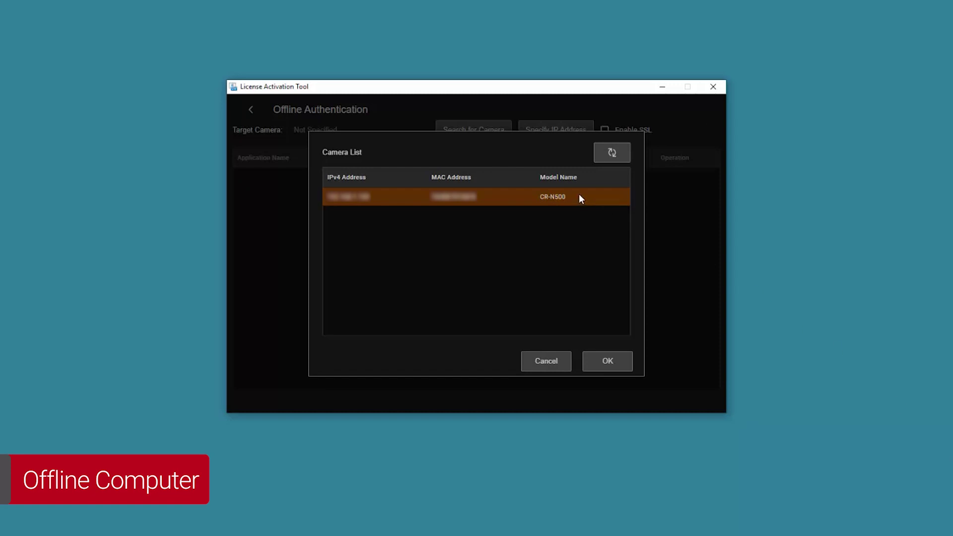
pyautogui.click(609, 362)
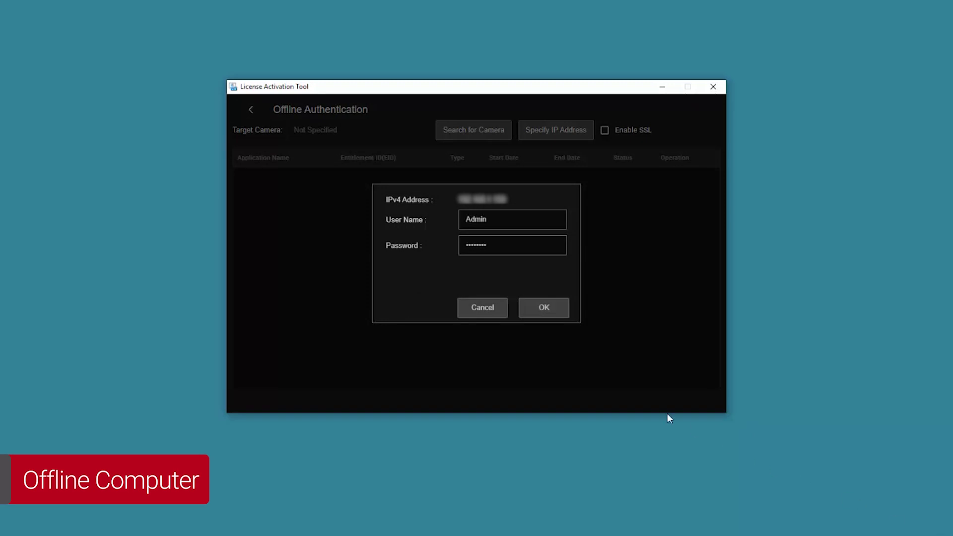
pyautogui.click(544, 311)
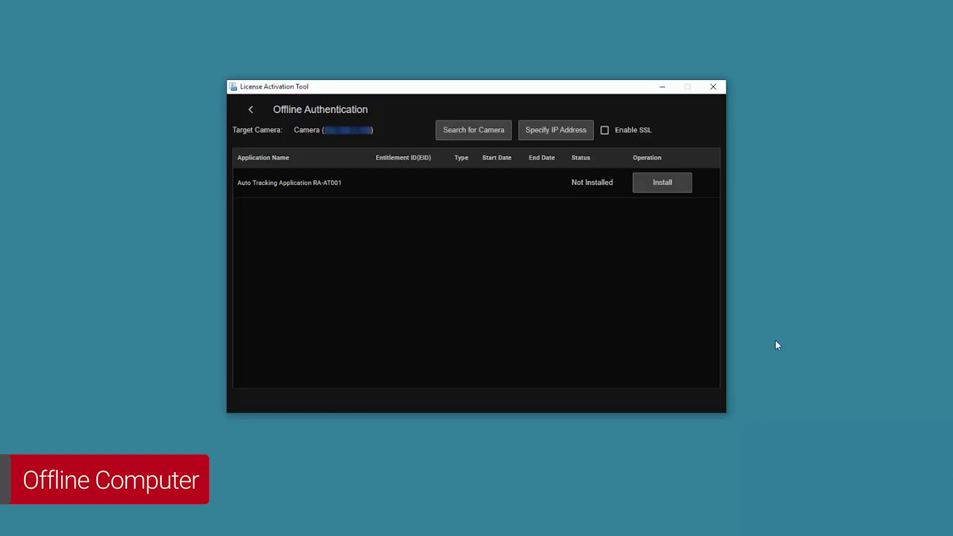
pyautogui.click(661, 186)
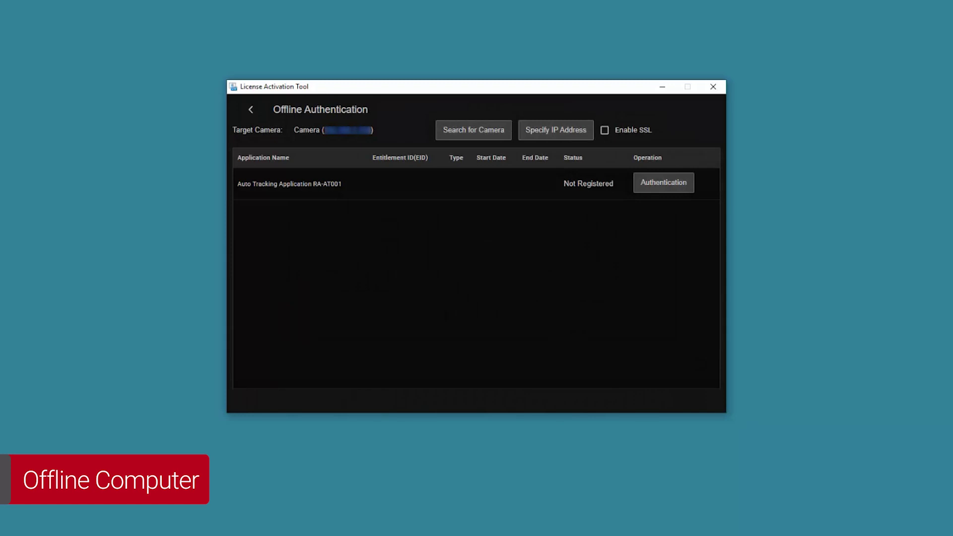
# Obtain the offline authentication request data for Auto Tracking Application RA-AT001, saving it as Auto Tracking on the (L:) USB Drive, and close the tool.
pyautogui.click(660, 185)
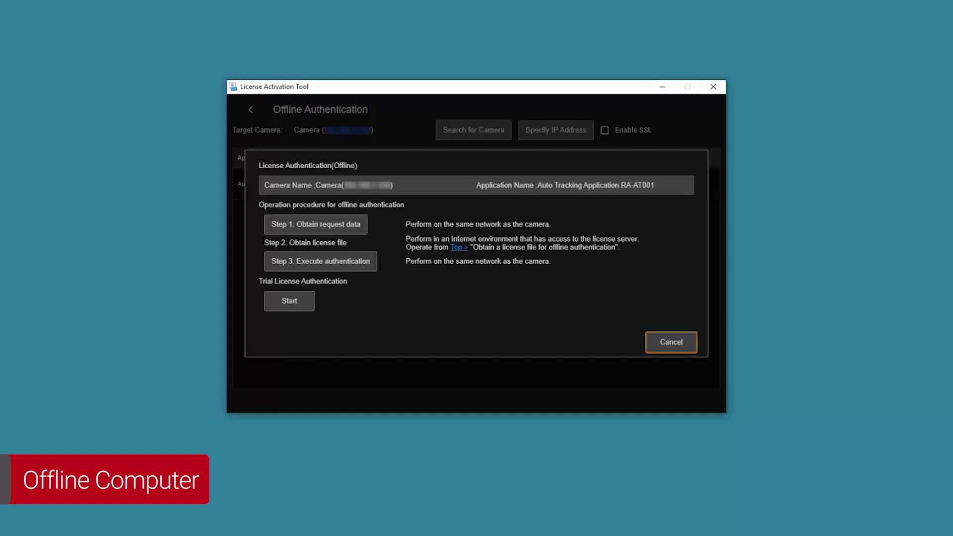
pyautogui.click(320, 228)
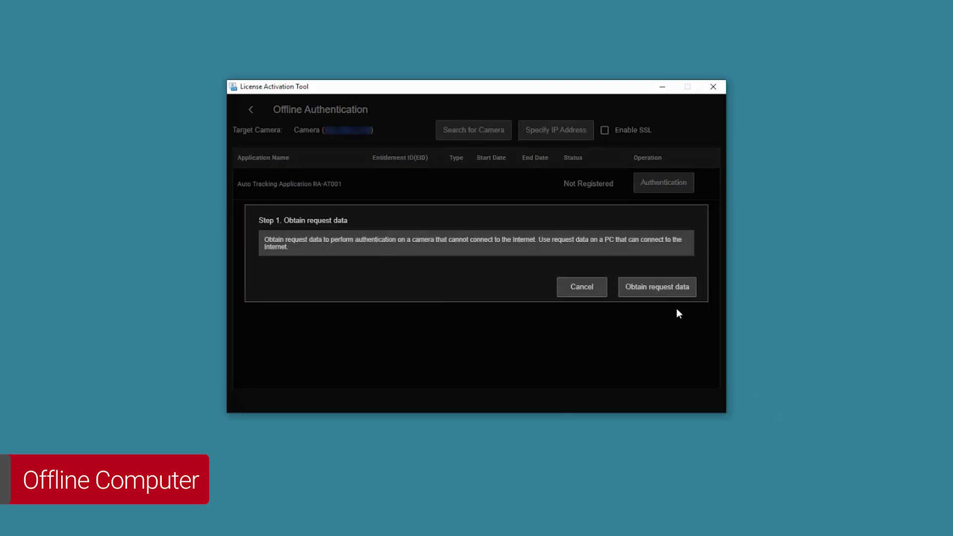
pyautogui.click(655, 290)
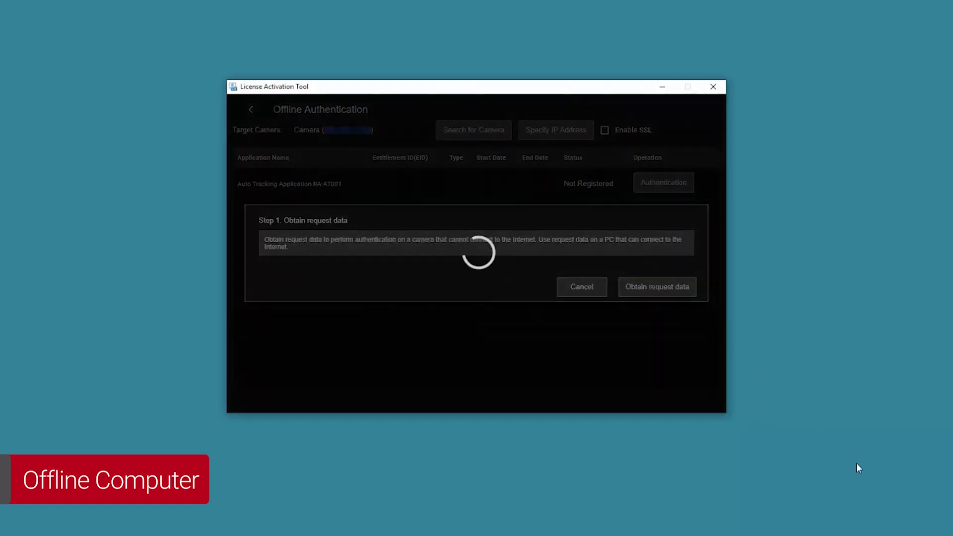
pyautogui.write('A')
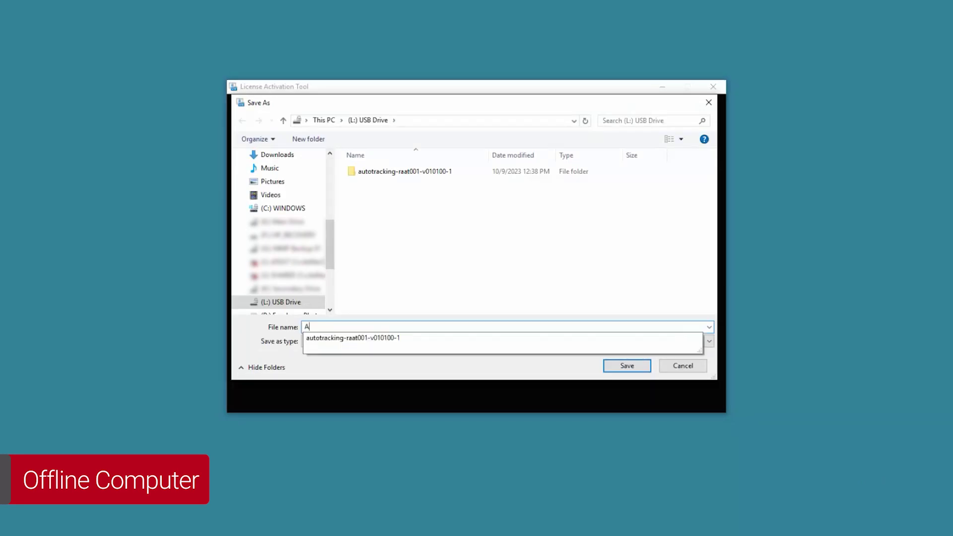
pyautogui.write('uto Tra')
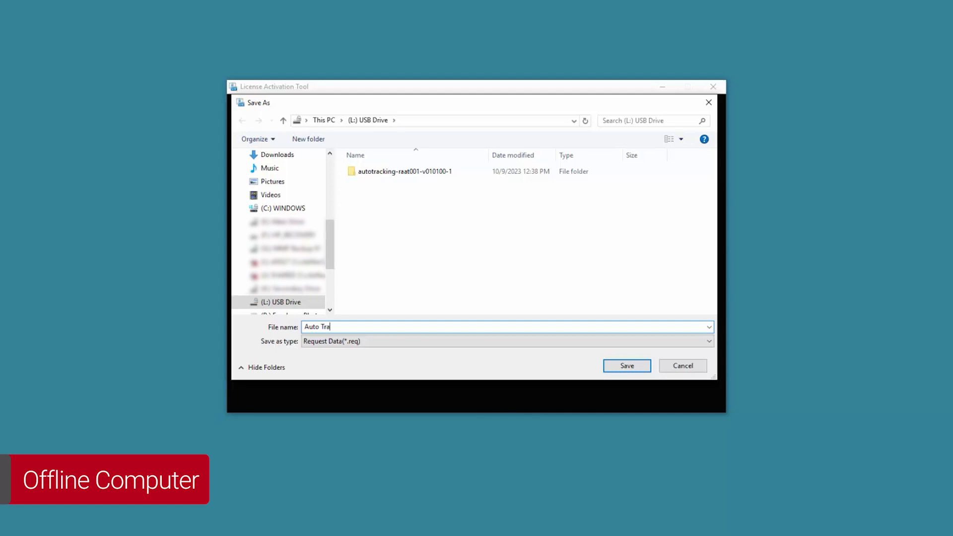
pyautogui.write('cking')
pyautogui.click(628, 367)
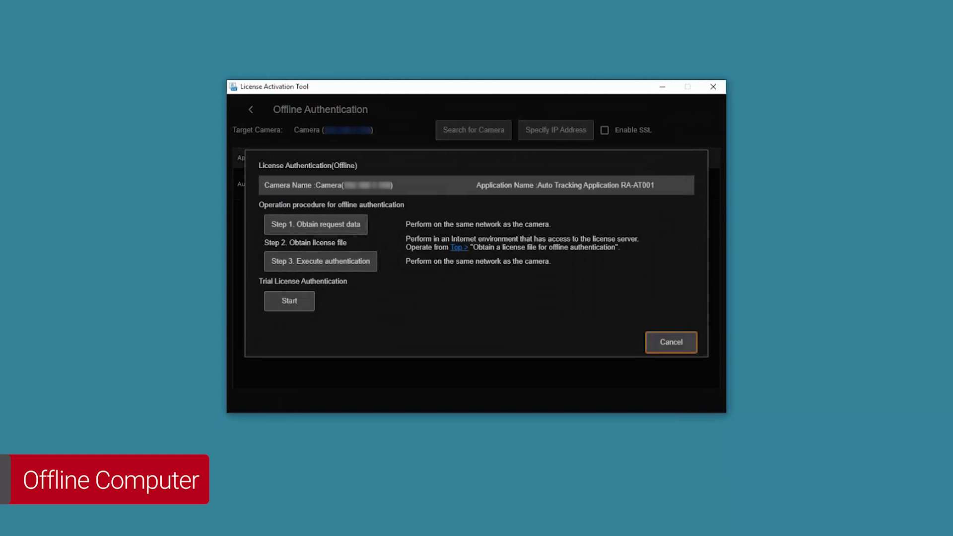
pyautogui.click(674, 341)
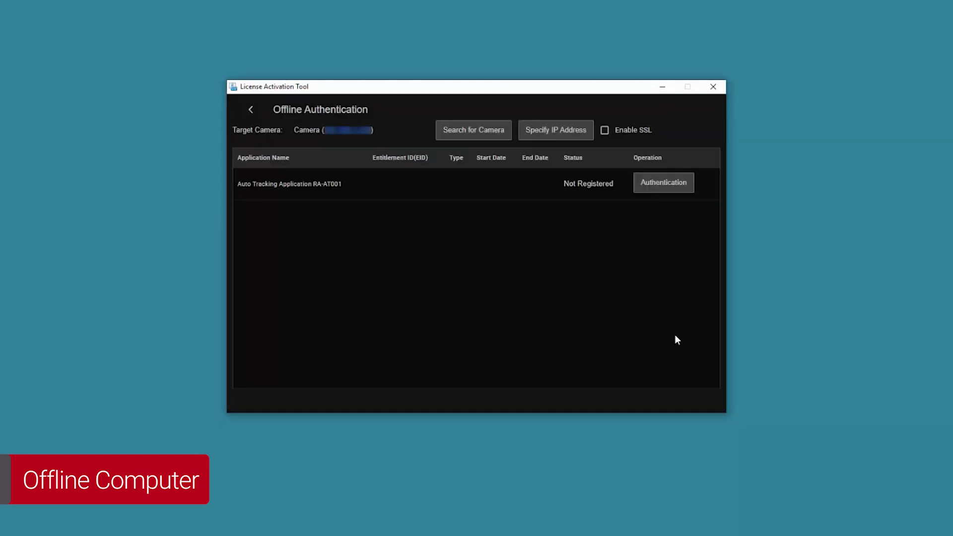
pyautogui.click(712, 88)
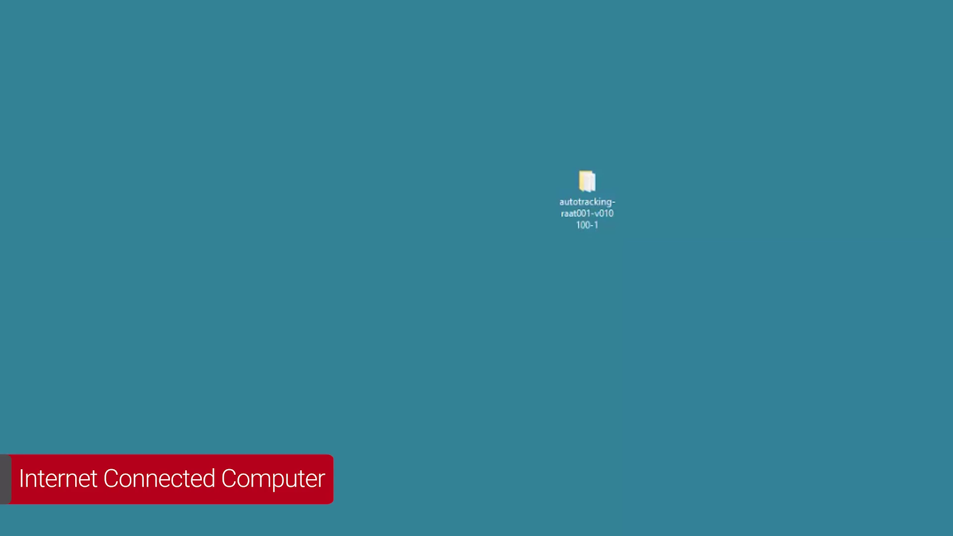
# On the internet-connected computer, launch LicenseActivationTool.exe from the LicenseActivationTool subfolder of the desktop folder autotracking-raat001-v010100-1.
pyautogui.doubleClick(584, 181)
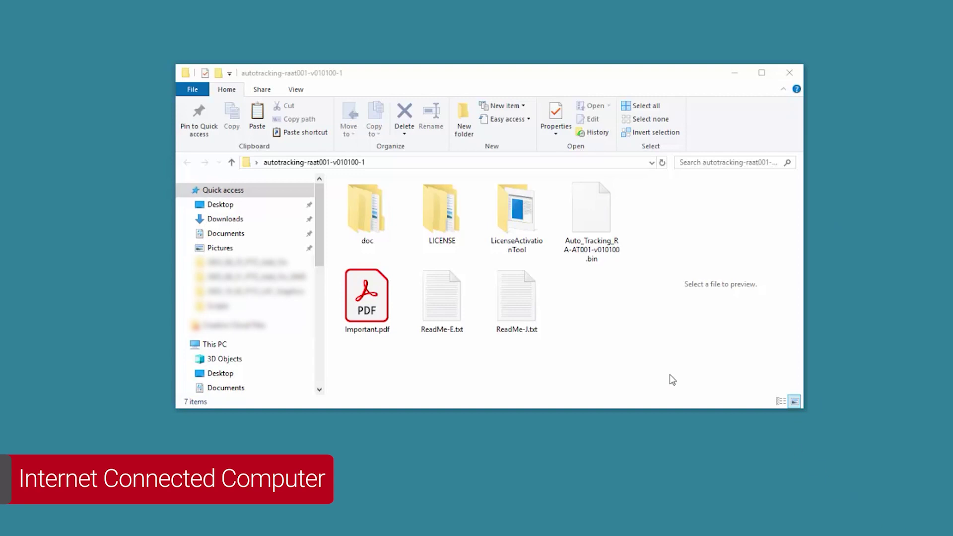
pyautogui.doubleClick(515, 208)
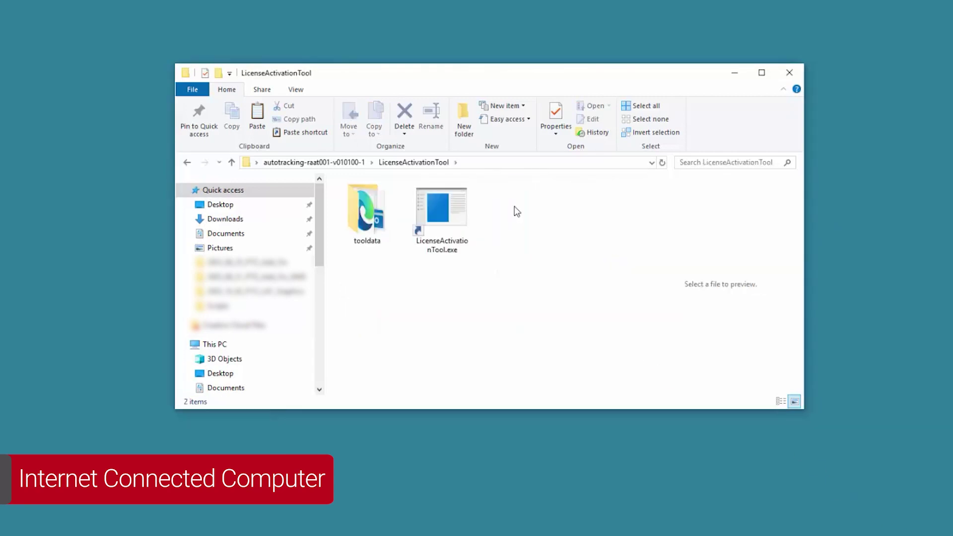
pyautogui.doubleClick(443, 208)
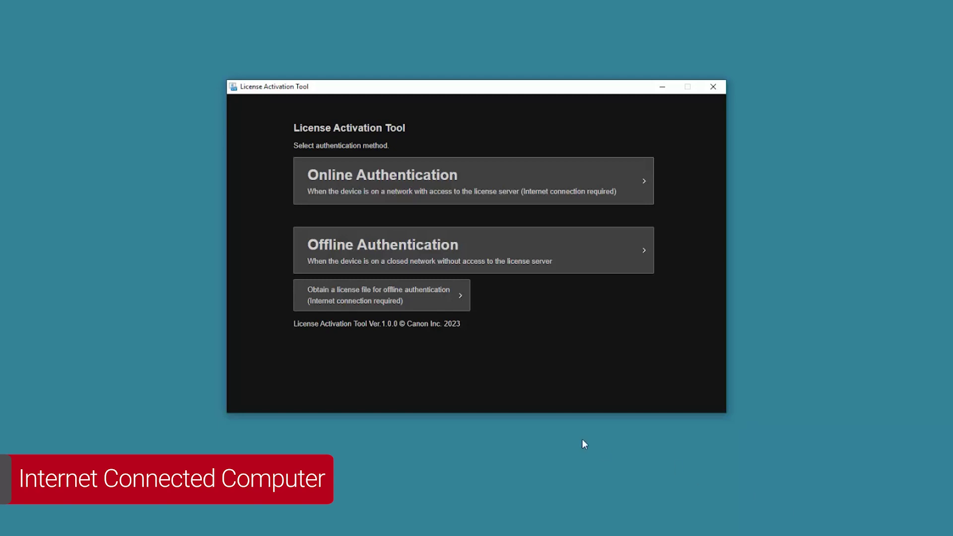
# Start obtaining a license file for offline authentication, entering the Entitlement ID (EID) and choosing Auto Tracking.req from the (L:) USB Drive as request data.
pyautogui.click(381, 296)
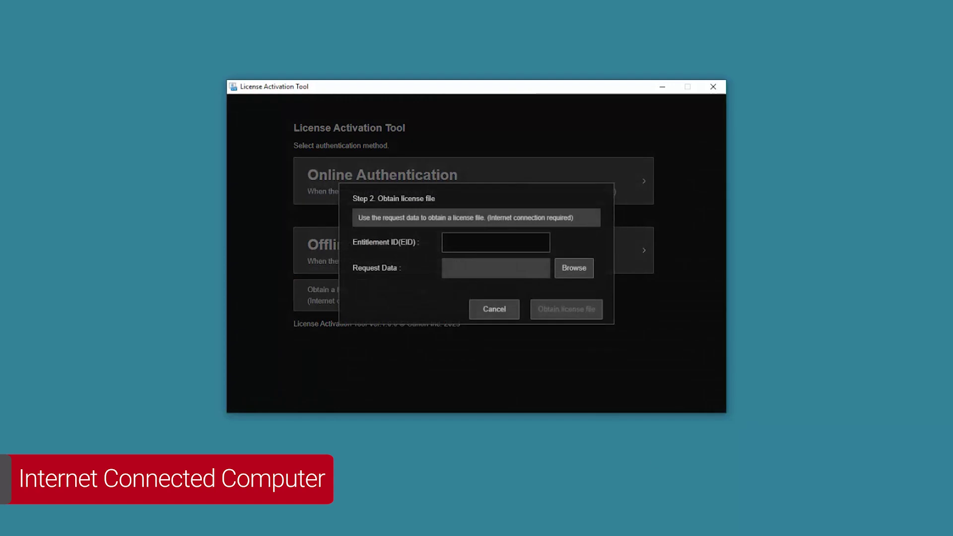
pyautogui.hotkey('ctrl', 'v')
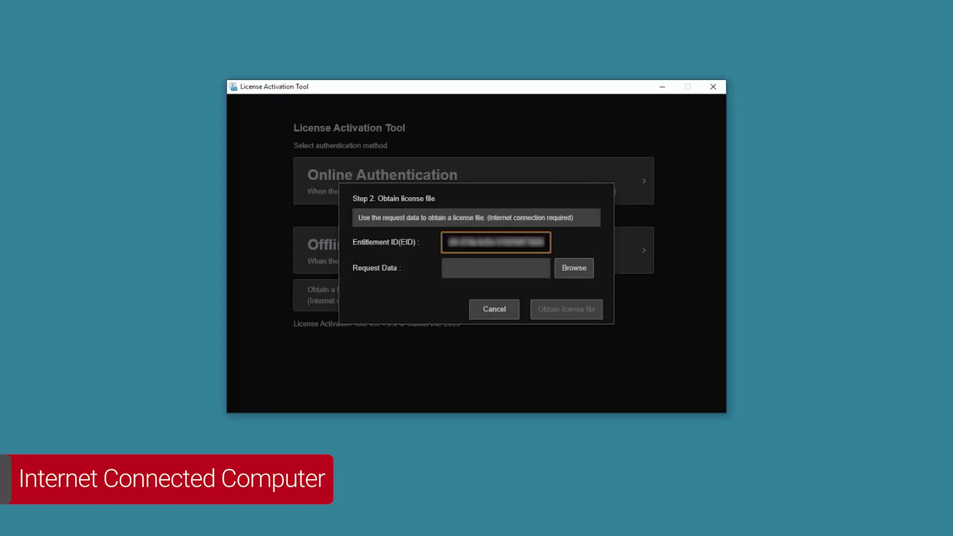
pyautogui.click(574, 270)
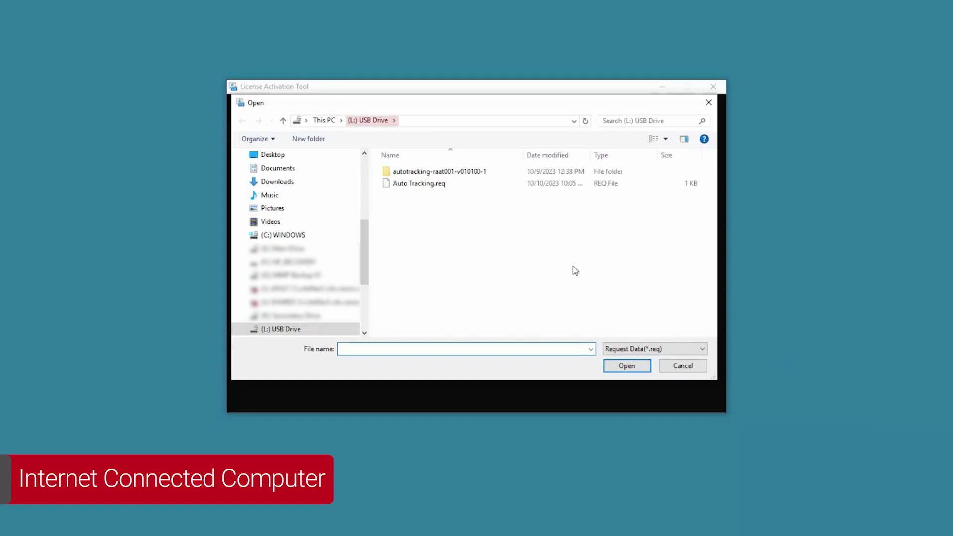
pyautogui.click(424, 184)
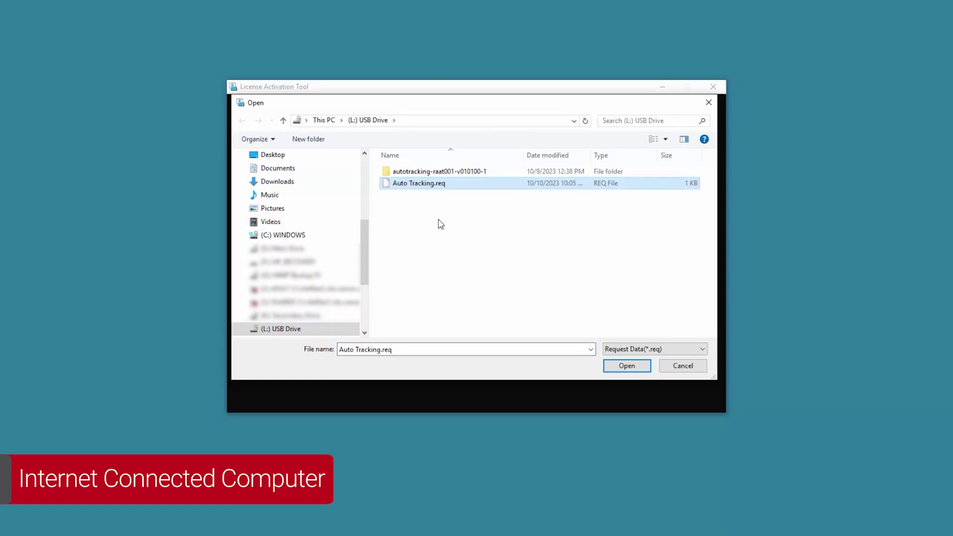
pyautogui.click(621, 365)
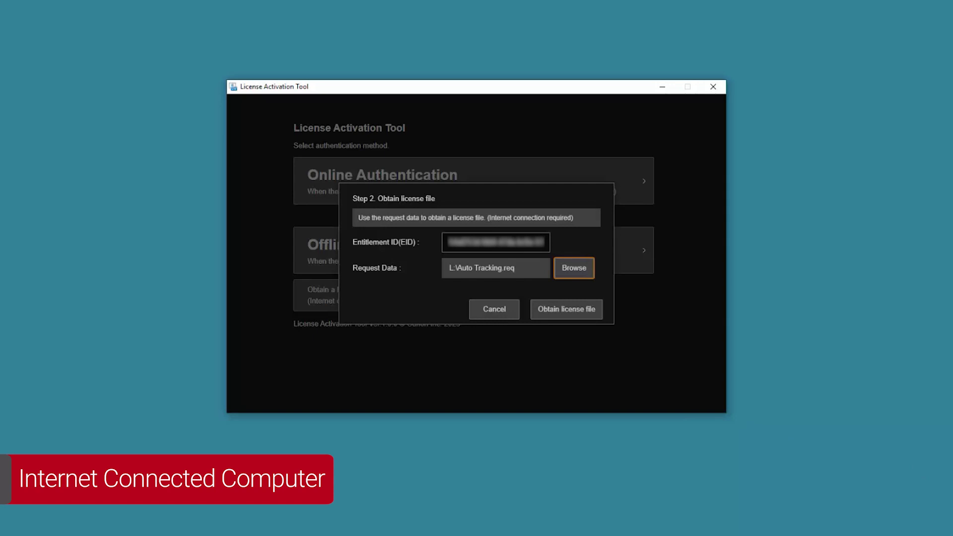
# Obtain the license file, save it as Auto Tracking on the (L:) USB Drive, and close the License Activation Tool.
pyautogui.click(575, 313)
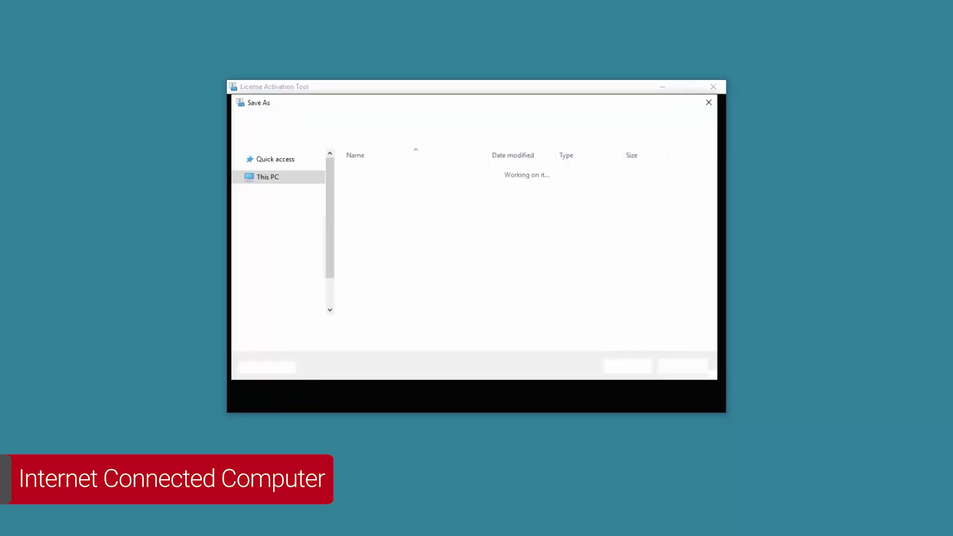
pyautogui.write('Auto')
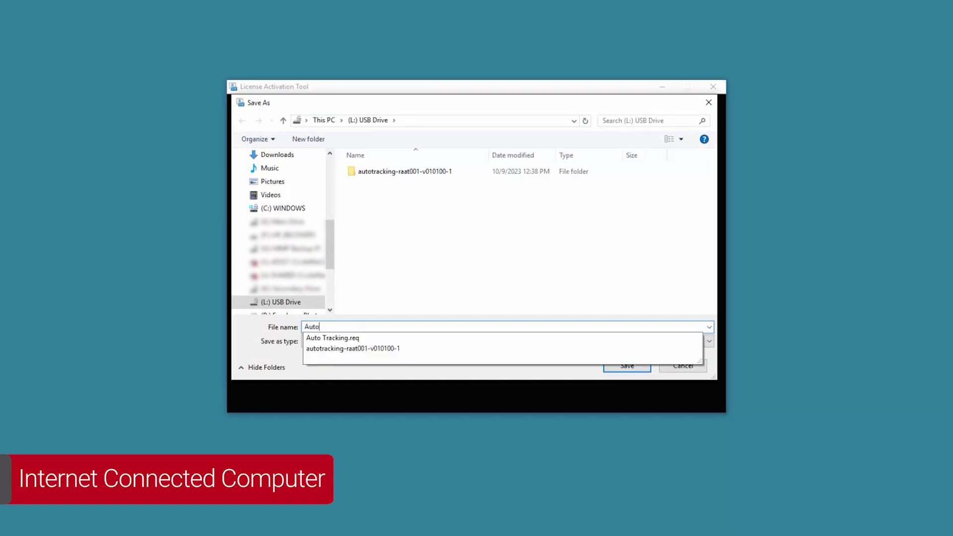
pyautogui.write(' Tra')
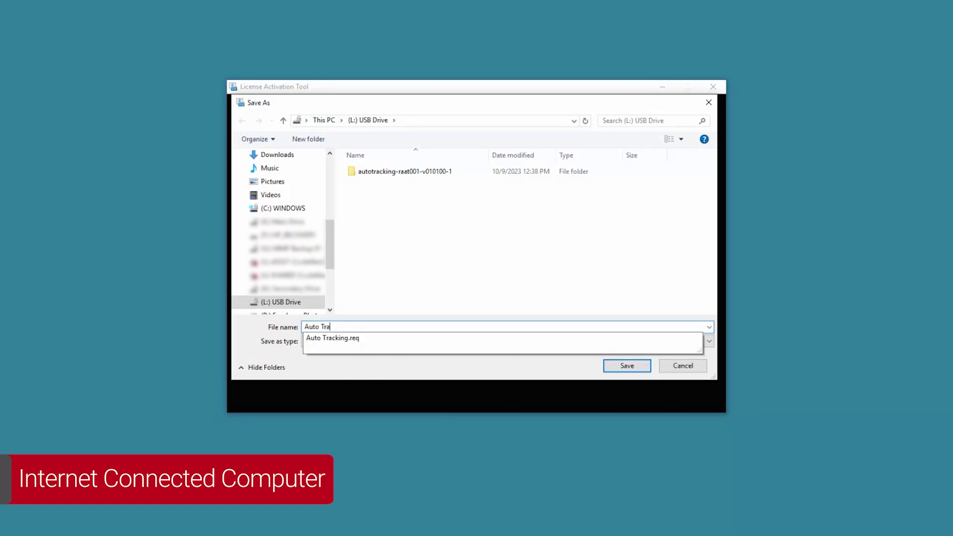
pyautogui.write('cking')
pyautogui.click(634, 367)
pyautogui.click(633, 367)
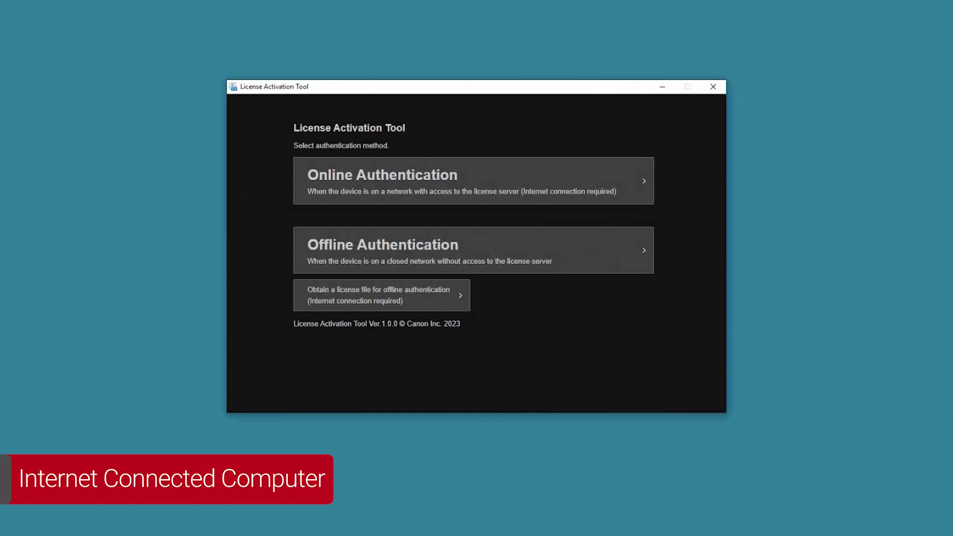
pyautogui.click(719, 87)
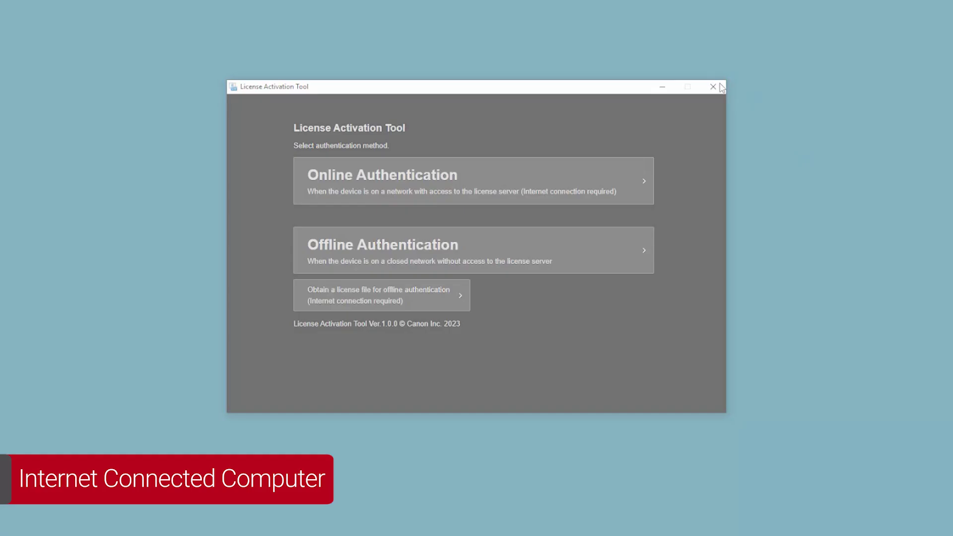